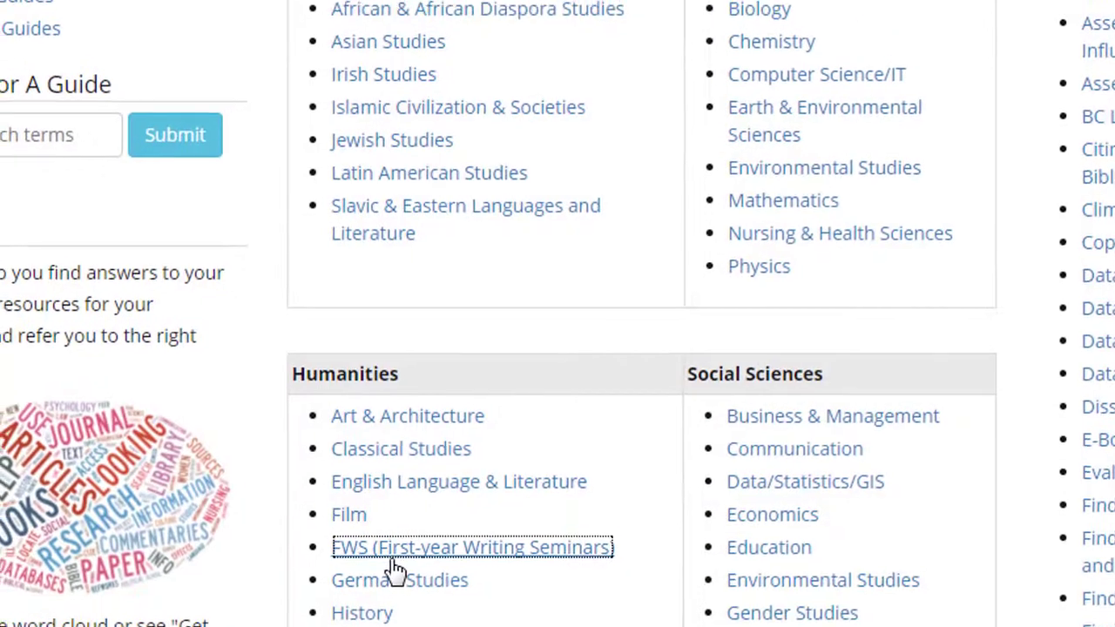
Step: Open the Academic OneFile database from the Finding Articles page of the First-year Writing Seminars research guide
{"action": "left_click", "coordinate": [384, 544]}
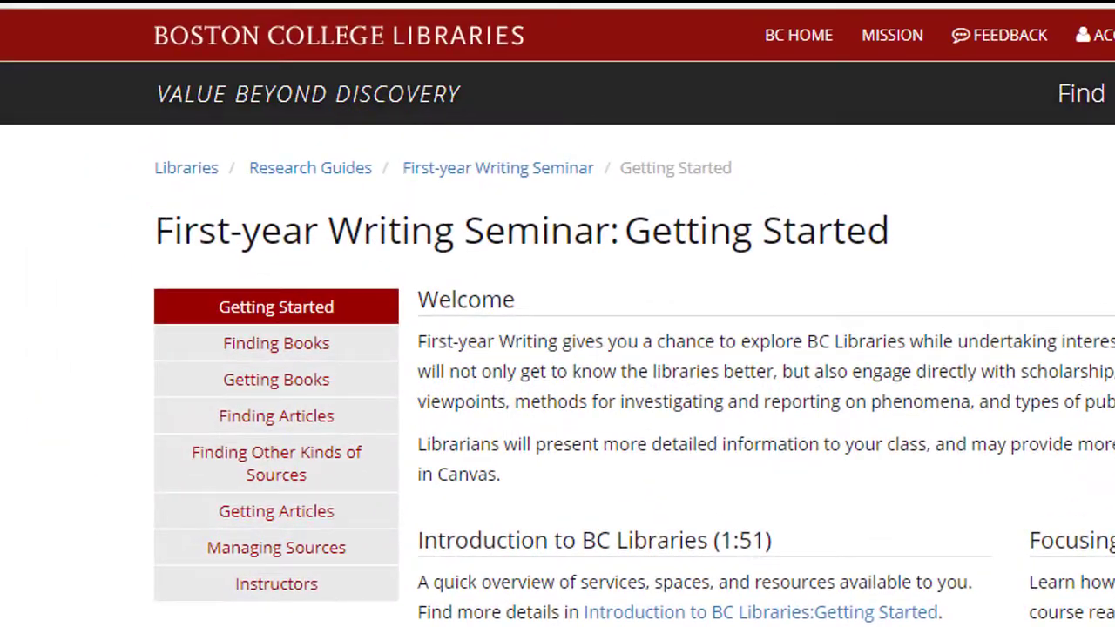
{"action": "left_click", "coordinate": [307, 425]}
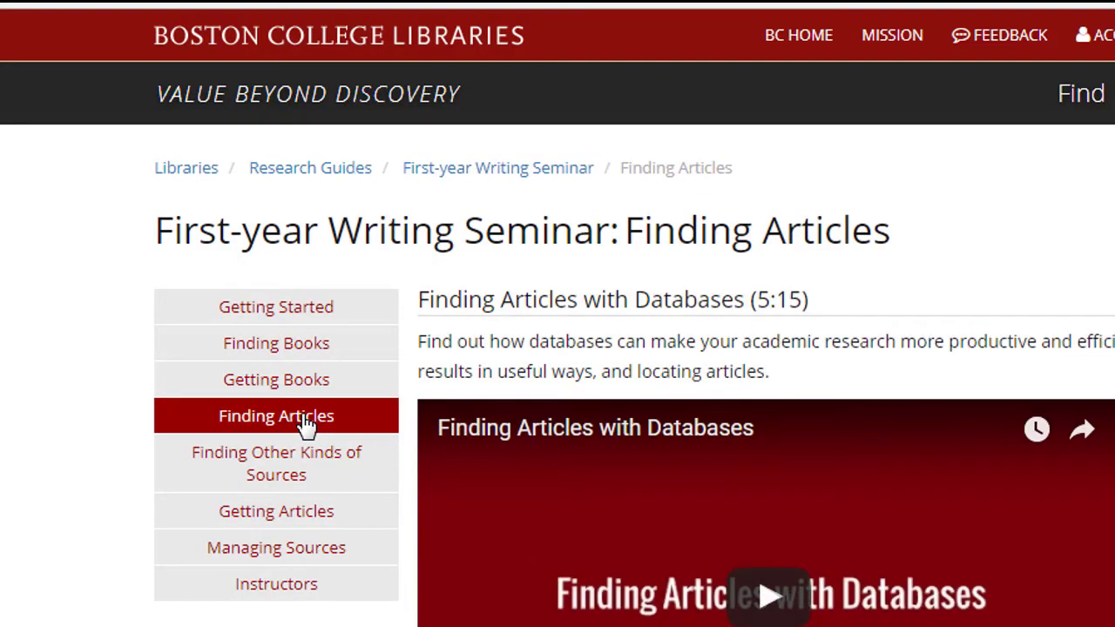
{"action": "scroll", "coordinate": [306, 425], "scroll_direction": "down", "scroll_amount": 8}
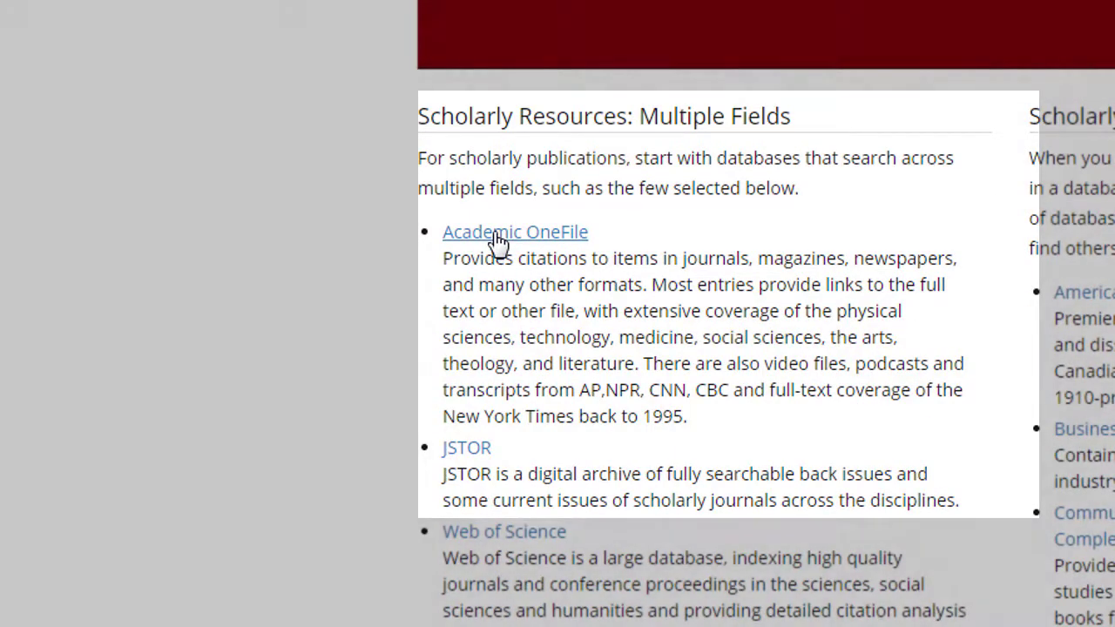
{"action": "left_click", "coordinate": [496, 235]}
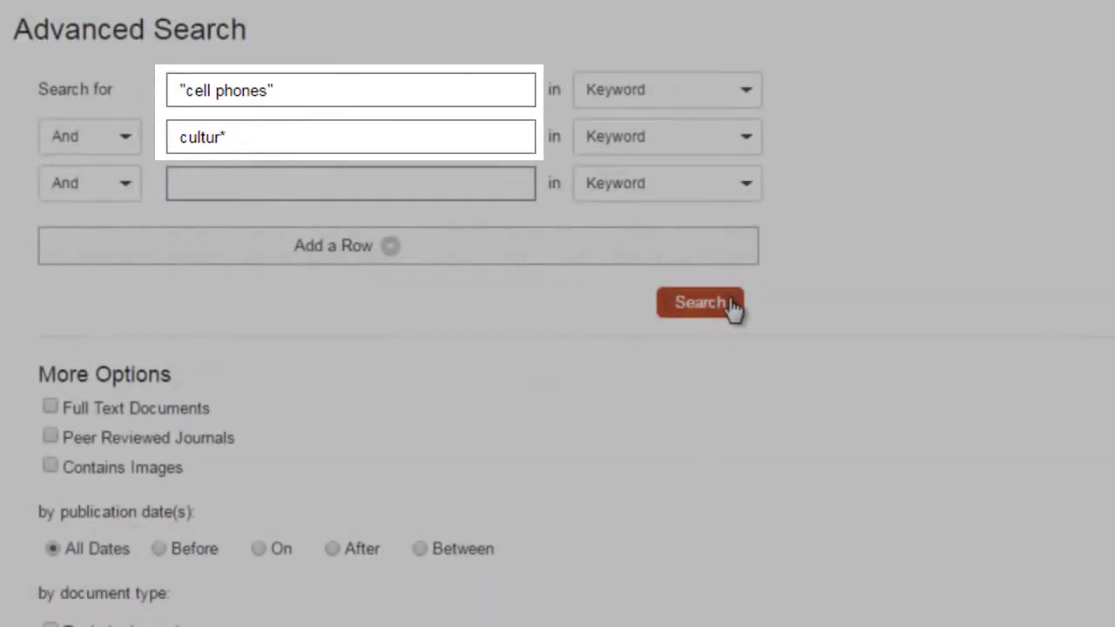
Step: Run a keyword search for "cell phones" and cultur* limited to peer-reviewed journals
{"action": "left_click", "coordinate": [734, 305]}
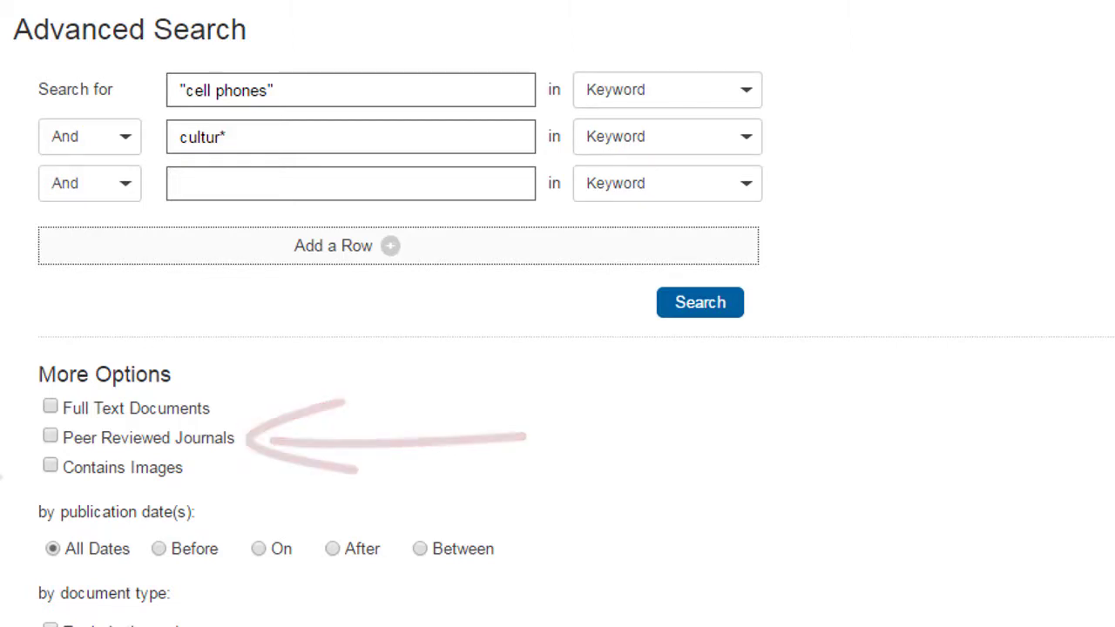
{"action": "left_click", "coordinate": [717, 304]}
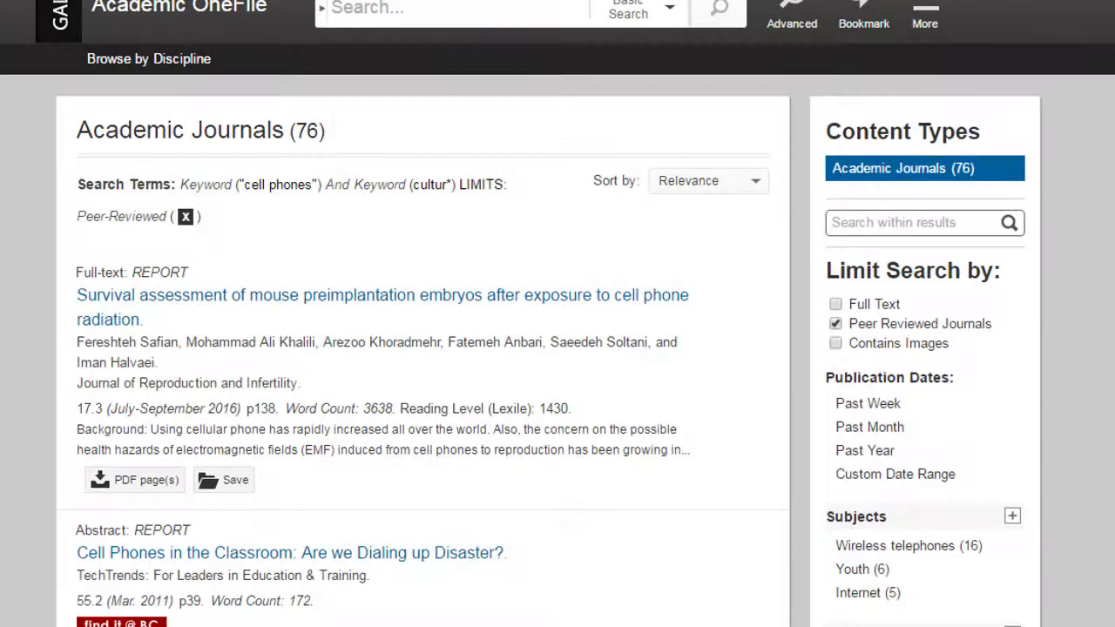
Step: Expand the list of subjects and narrow the search results to College students
{"action": "scroll", "coordinate": [1019, 104], "scroll_direction": "down", "scroll_amount": 5}
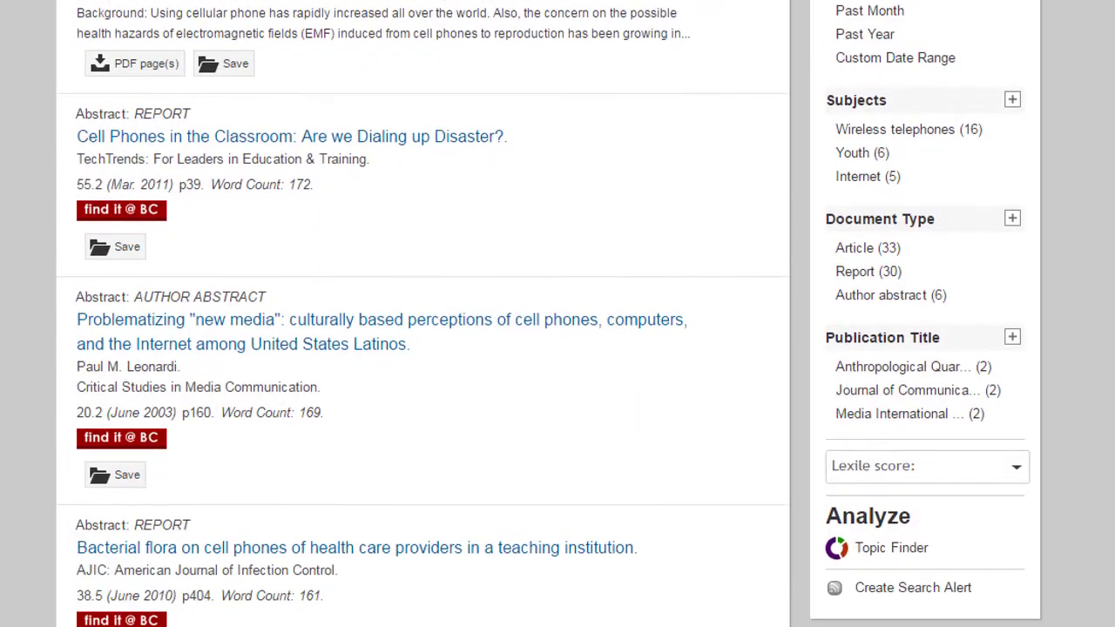
{"action": "left_click", "coordinate": [1013, 101]}
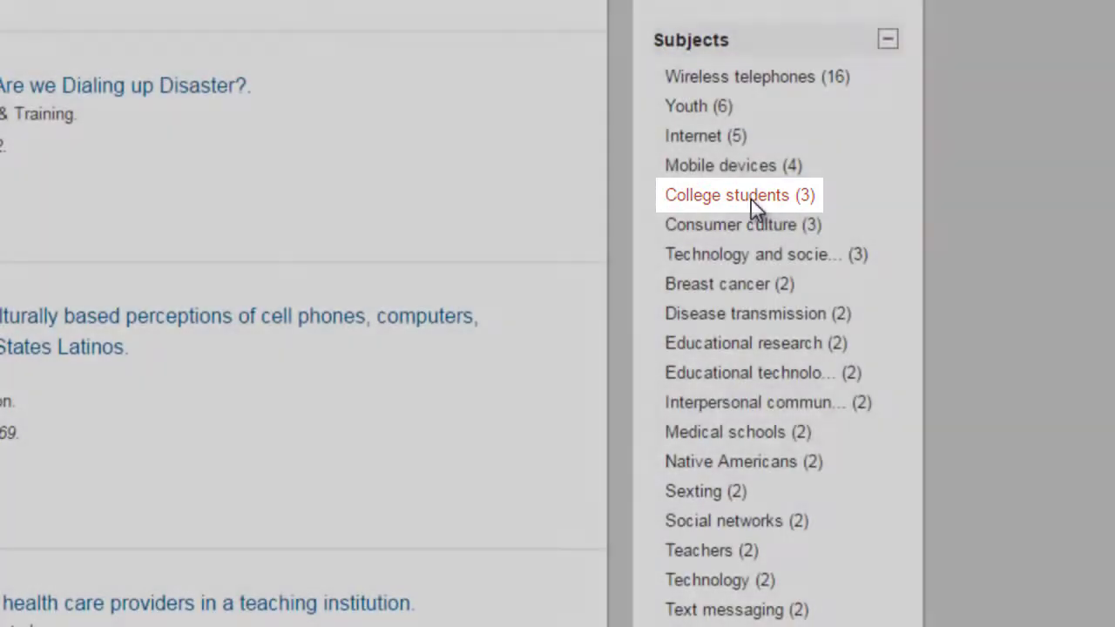
{"action": "left_click", "coordinate": [750, 202]}
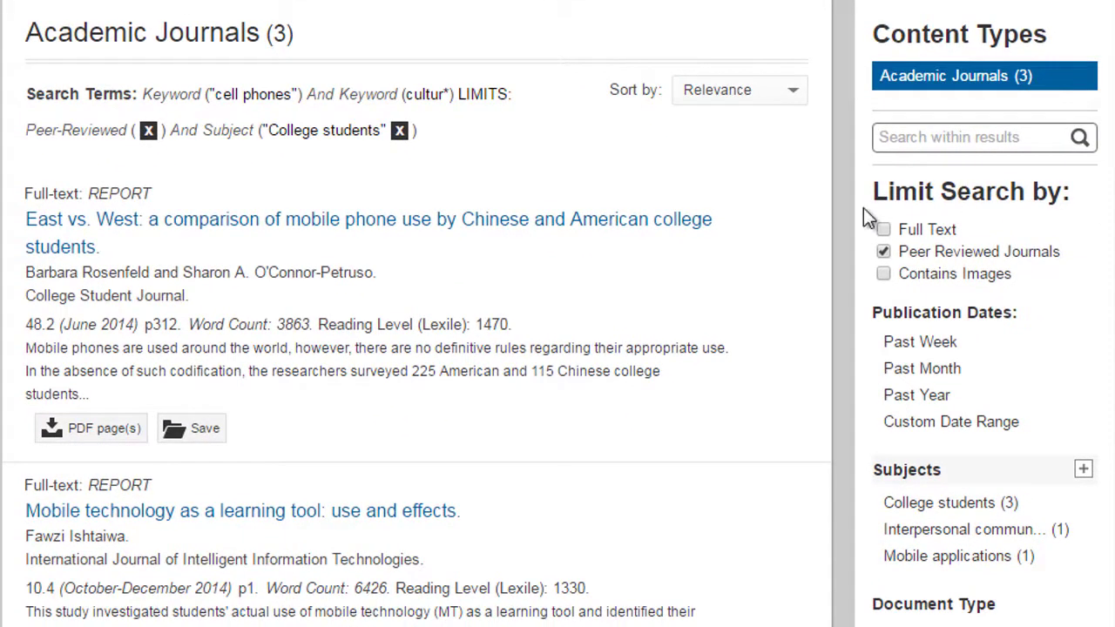
Step: Open the article "East vs. West: a comparison of mobile phone use" and view its citation and export options
{"action": "left_click", "coordinate": [625, 228]}
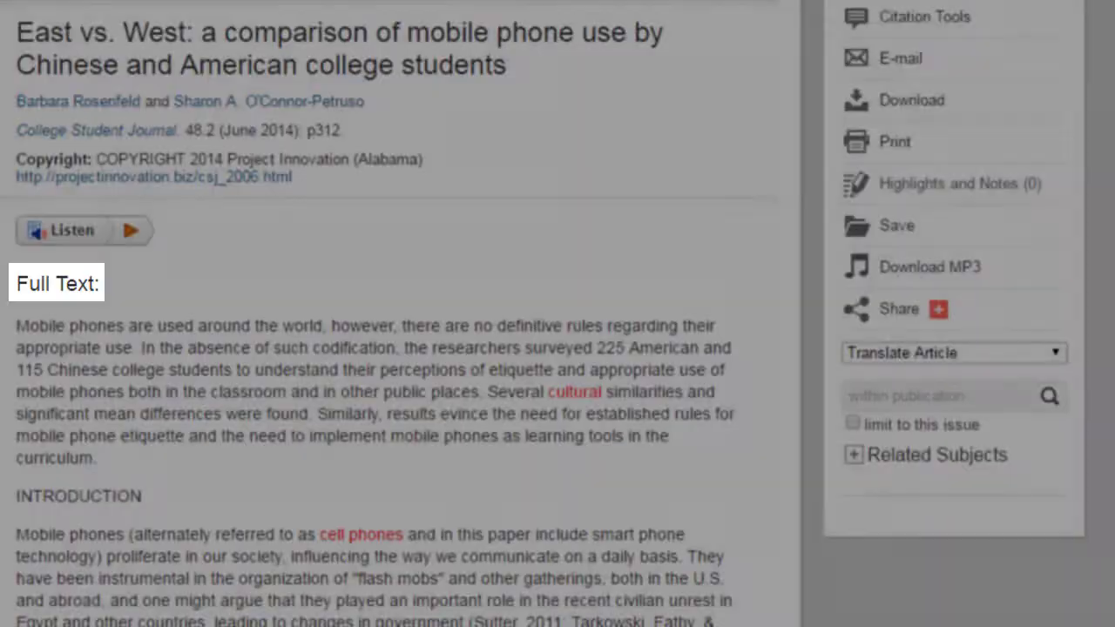
{"action": "left_click", "coordinate": [995, 23]}
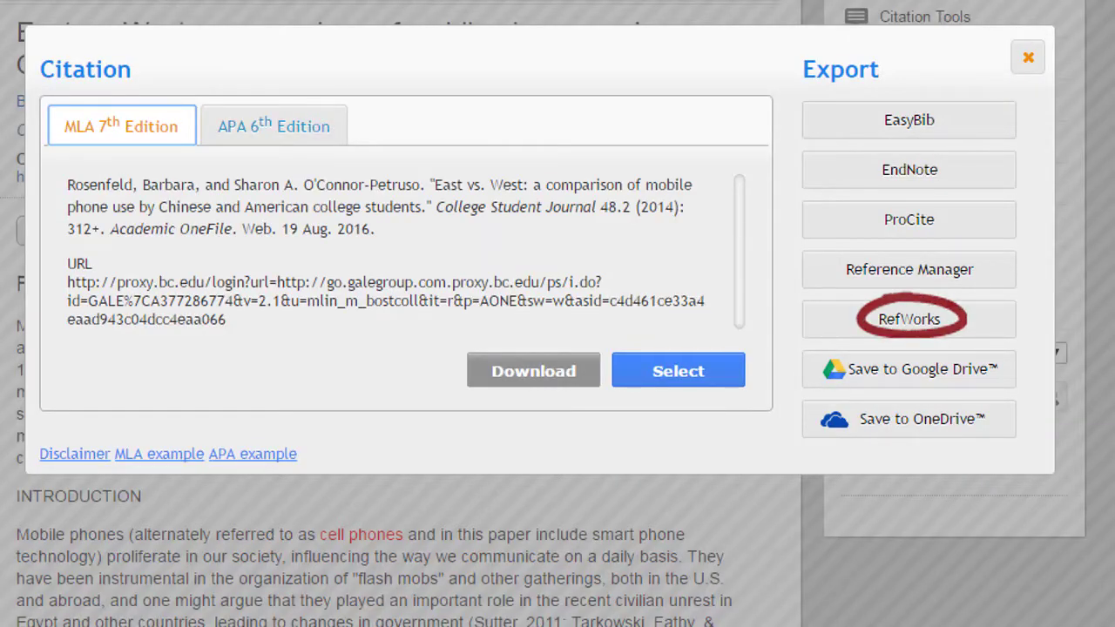
{"action": "left_click", "coordinate": [1029, 60]}
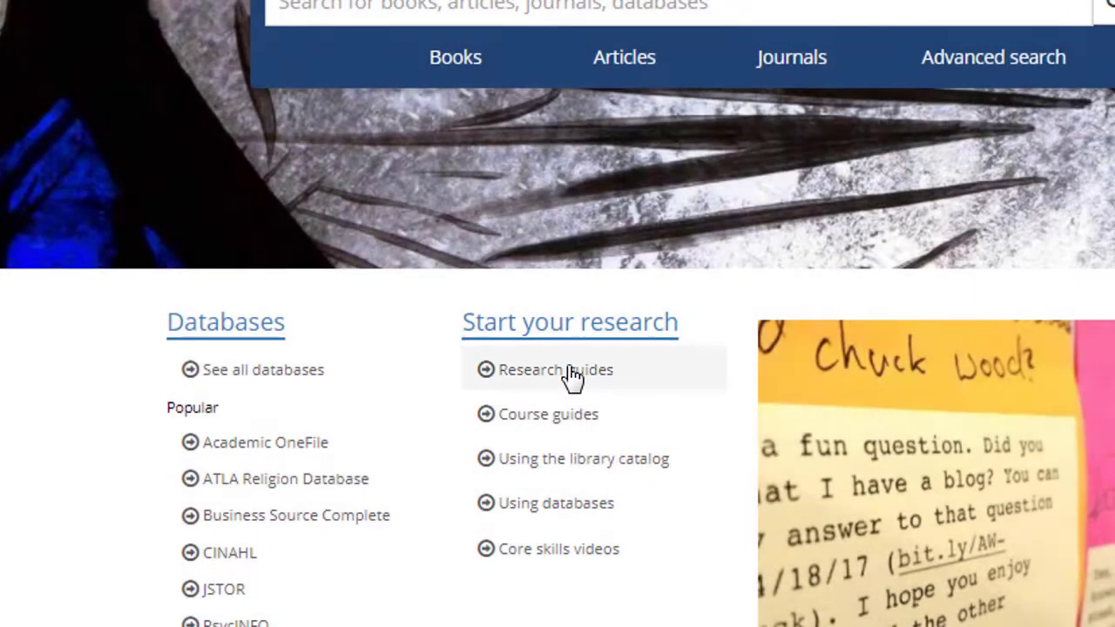
Step: Open Communication Abstracts/Communication and Mass Media Complete from the Communication research guide
{"action": "left_click", "coordinate": [573, 373]}
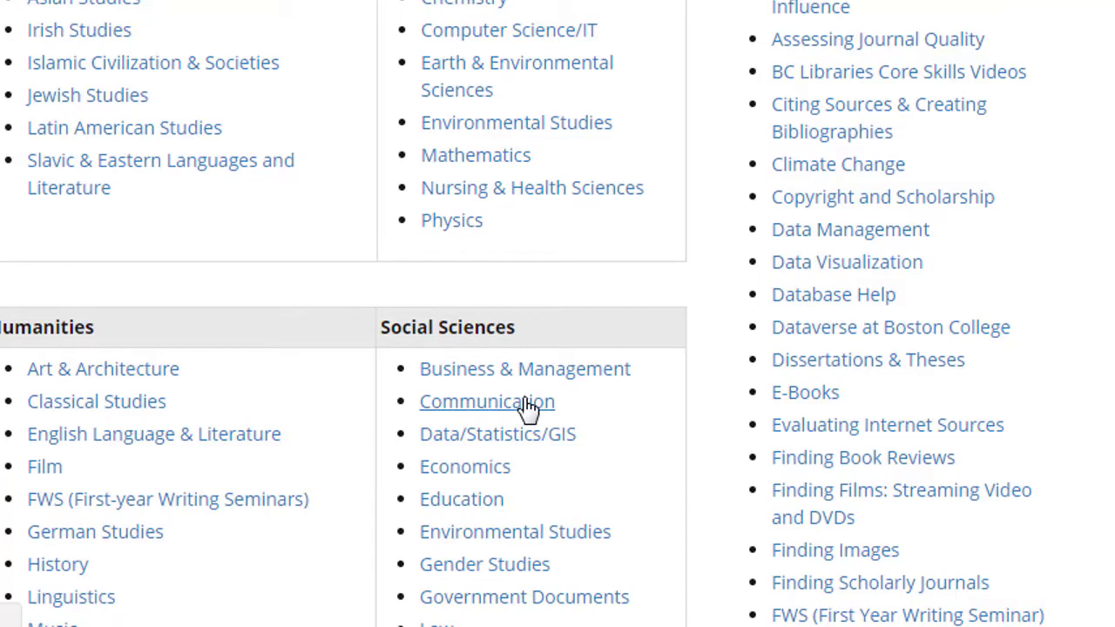
{"action": "left_click", "coordinate": [529, 407]}
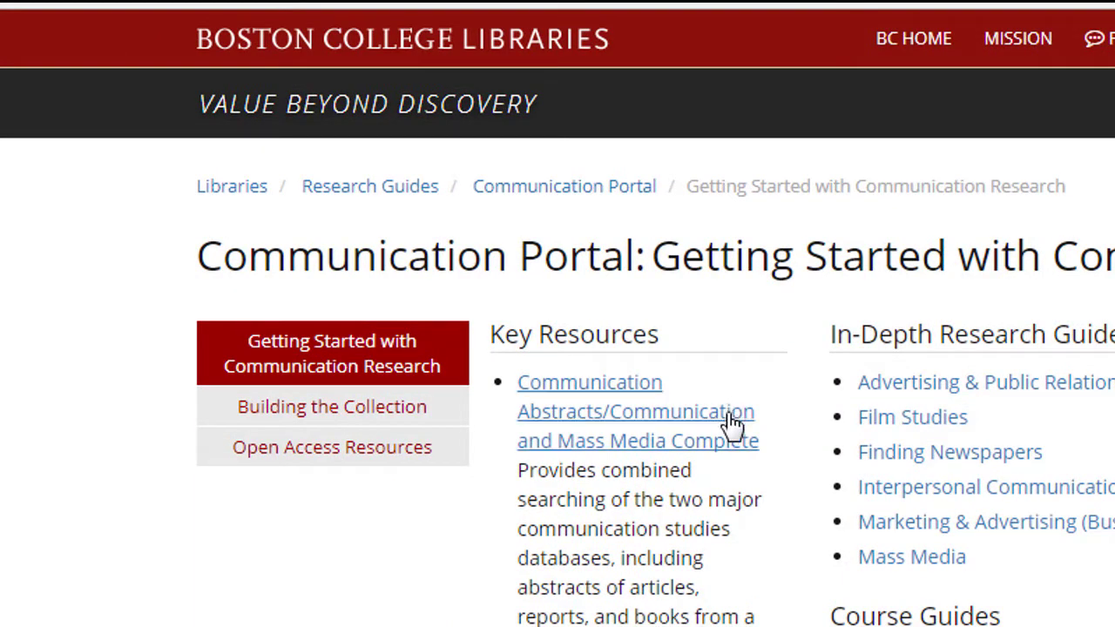
{"action": "left_click", "coordinate": [731, 424]}
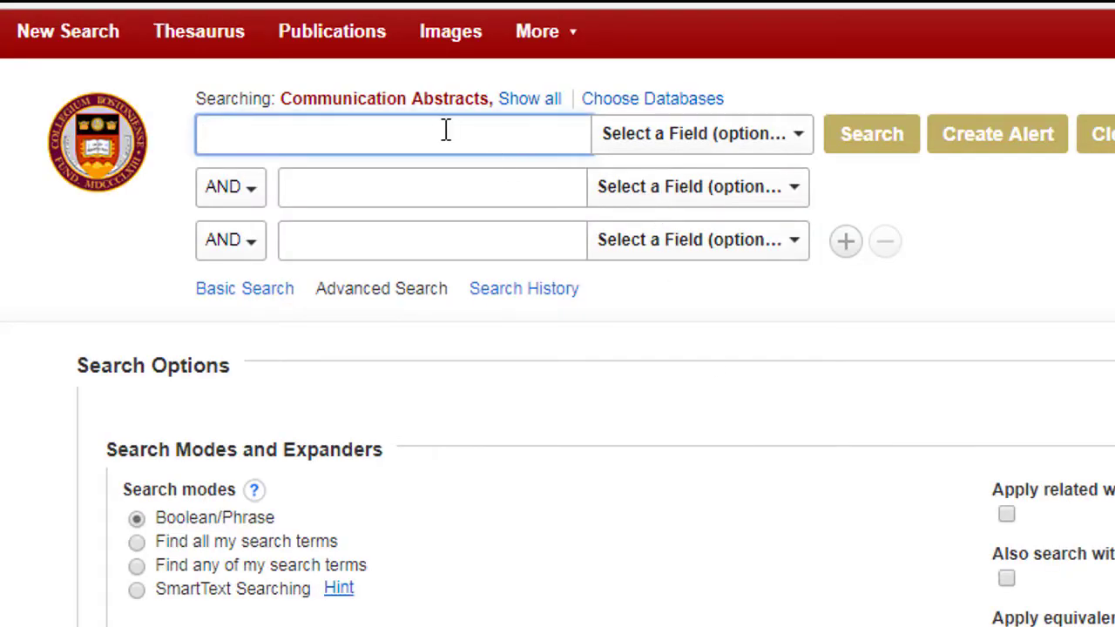
Step: Search the database for cellphone, limited to scholarly (peer reviewed) journals
{"action": "type", "text": "cellphone"}
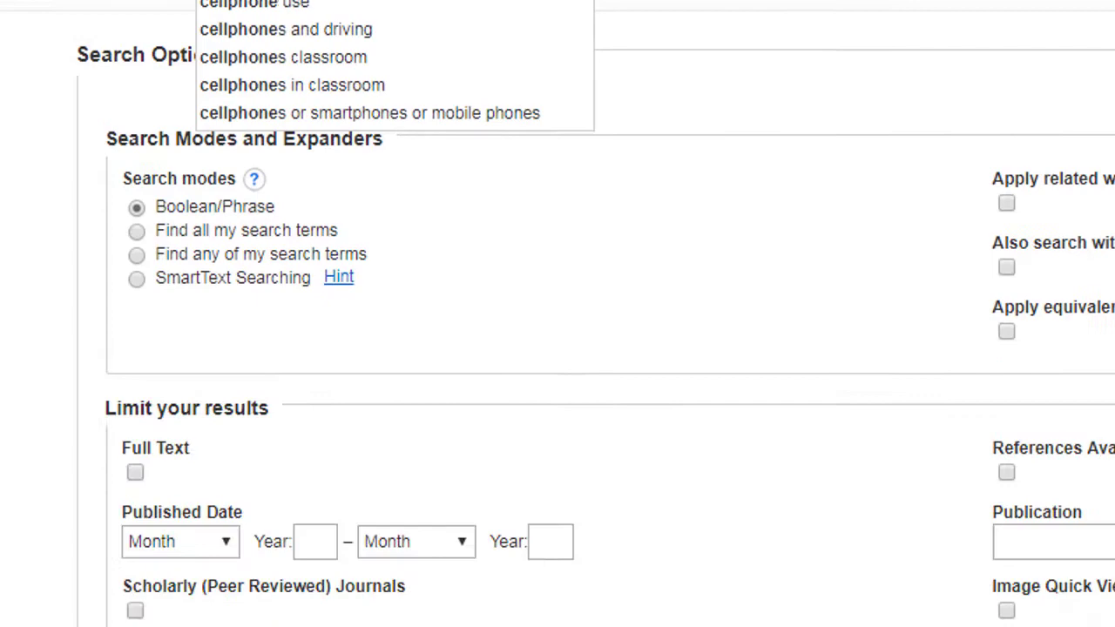
{"action": "left_click", "coordinate": [135, 424]}
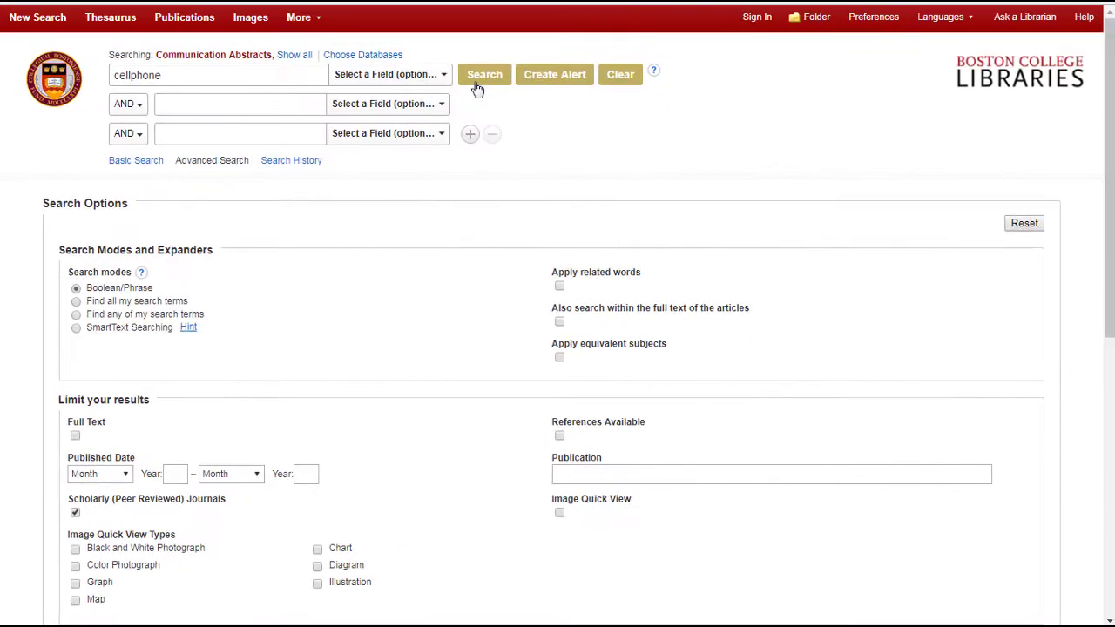
{"action": "left_click", "coordinate": [478, 76]}
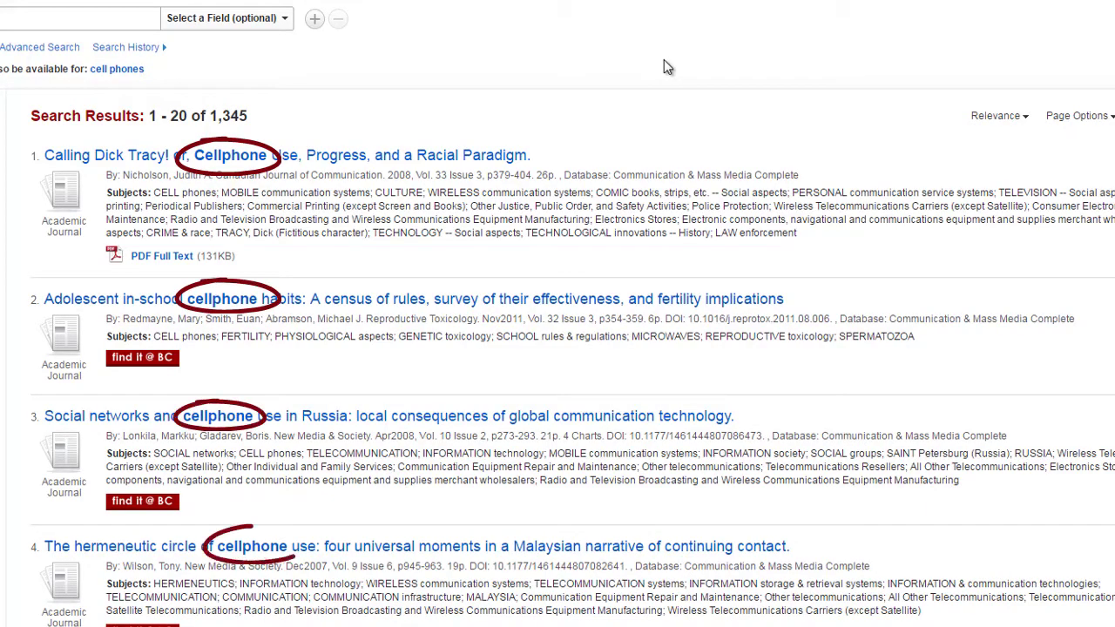
Step: Open the record "Calling Dick Tracy! or, Cellphone Use" and search by its subject term CELL phones
{"action": "left_click", "coordinate": [438, 162]}
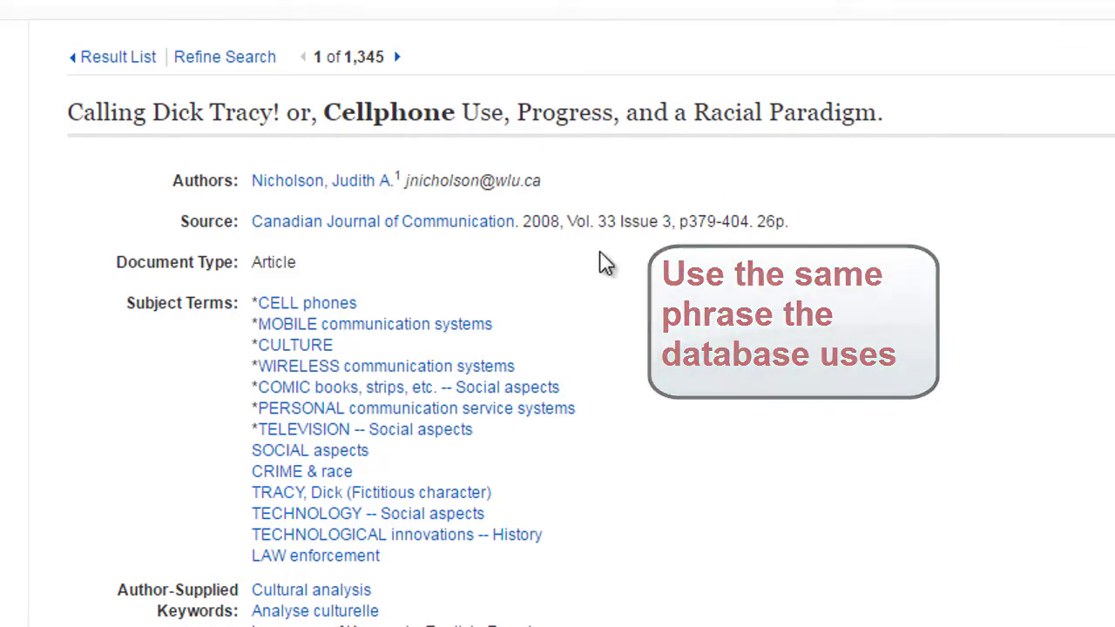
{"action": "left_click", "coordinate": [314, 305]}
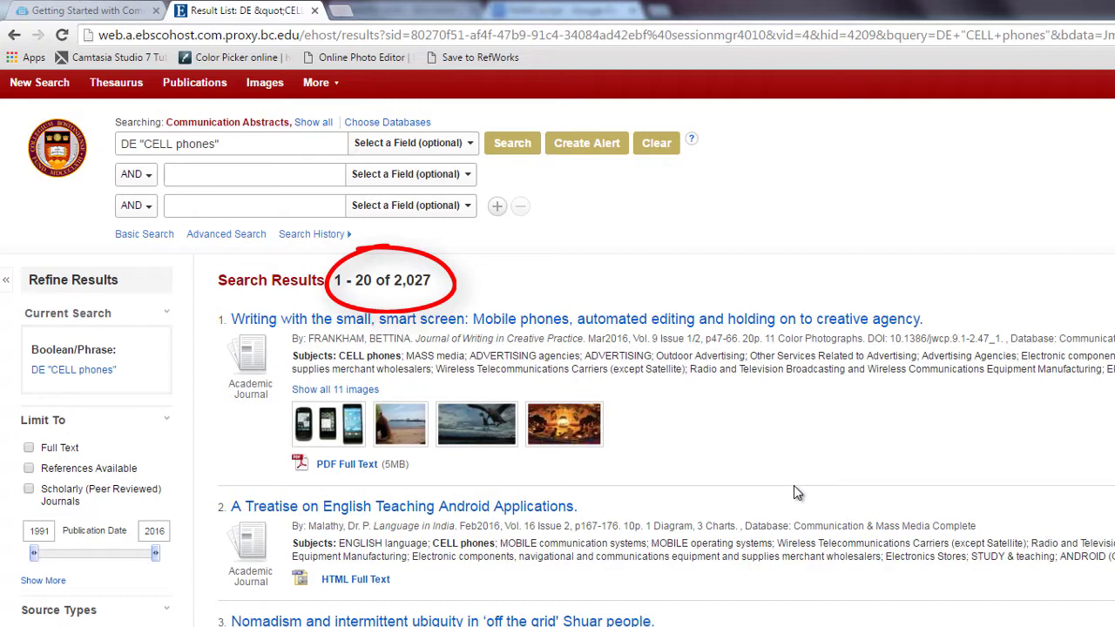
Step: Narrow the results with the additional term attention, scholarly (peer reviewed) journals, and publication dates from 2011 to 2016
{"action": "left_click", "coordinate": [323, 174]}
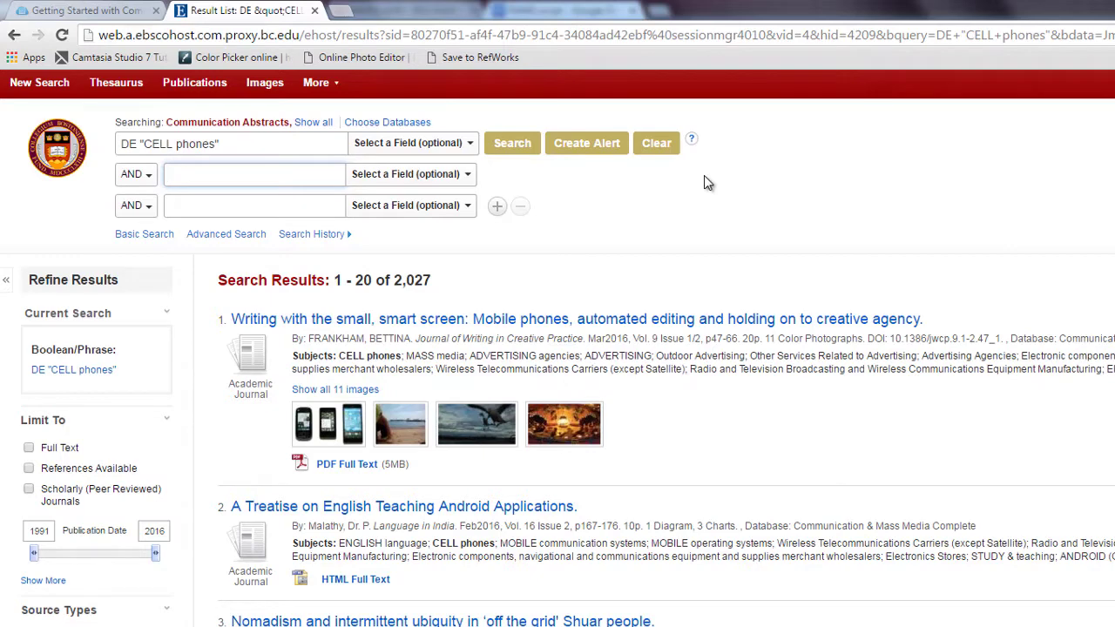
{"action": "type", "text": "attention"}
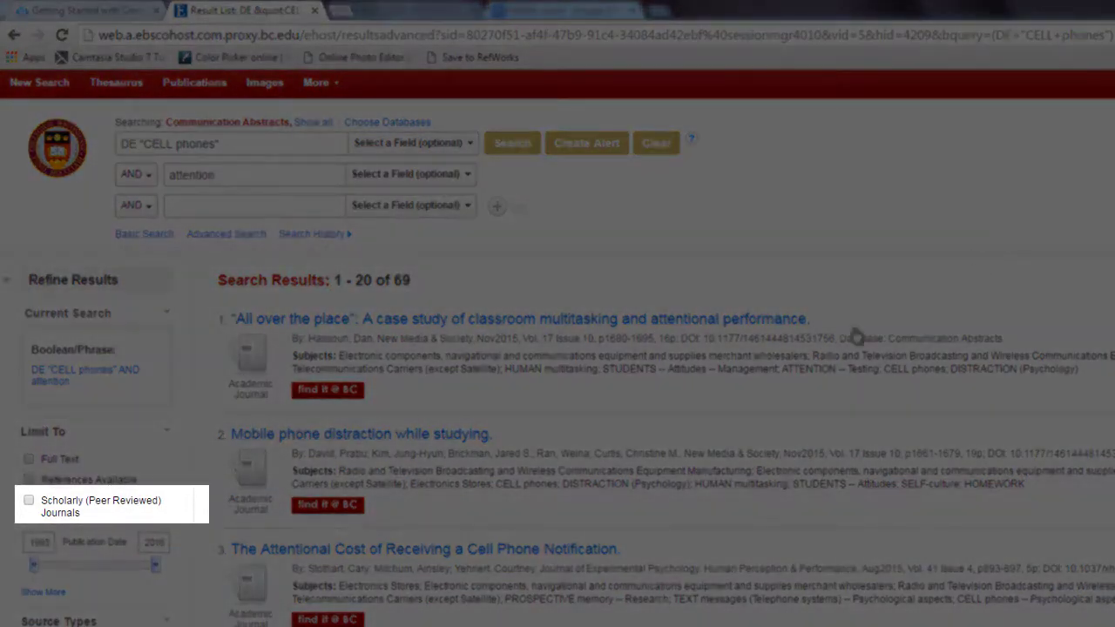
{"action": "left_click", "coordinate": [29, 501]}
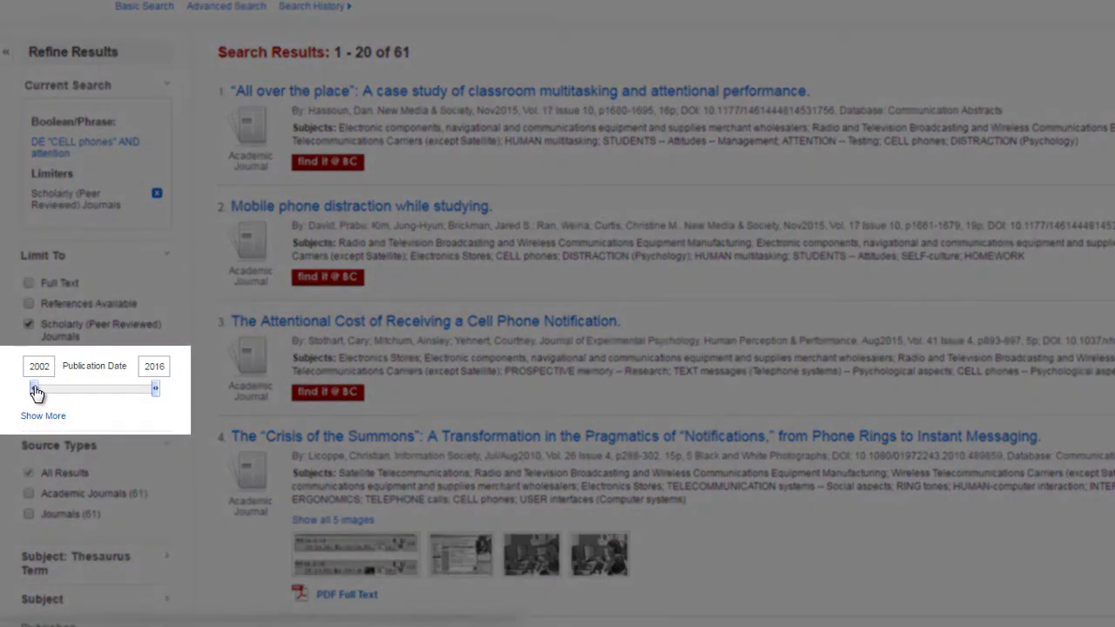
{"action": "left_click_drag", "start_coordinate": [34, 390], "coordinate": [124, 394]}
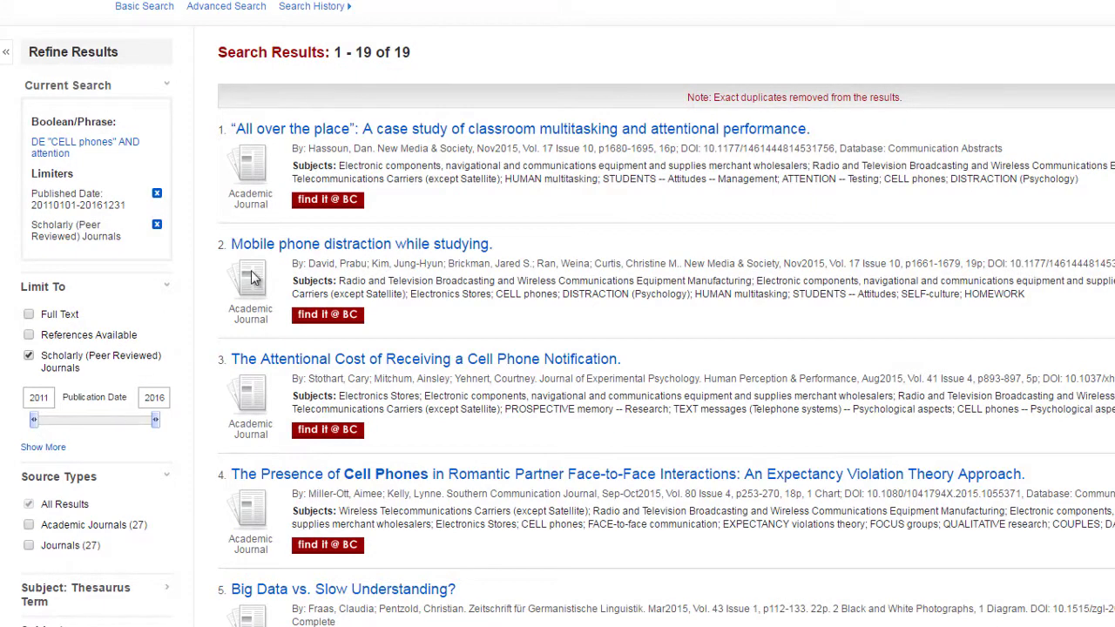
Step: Open the "All over the place" classroom multitasking record and check its access options through find it @ BC
{"action": "left_click", "coordinate": [398, 131]}
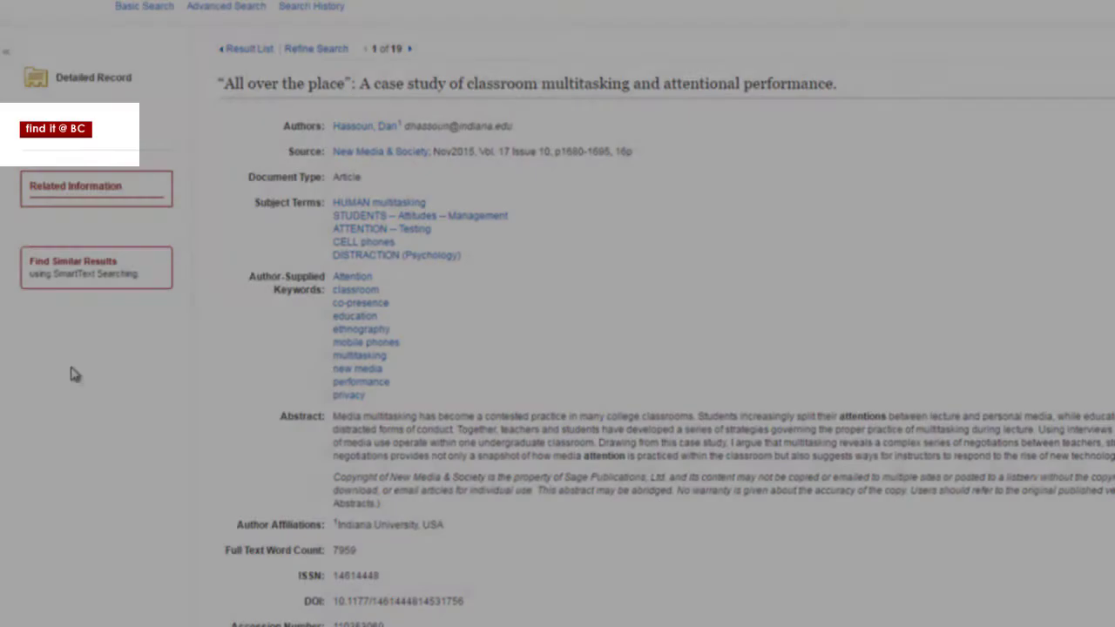
{"action": "left_click", "coordinate": [70, 133]}
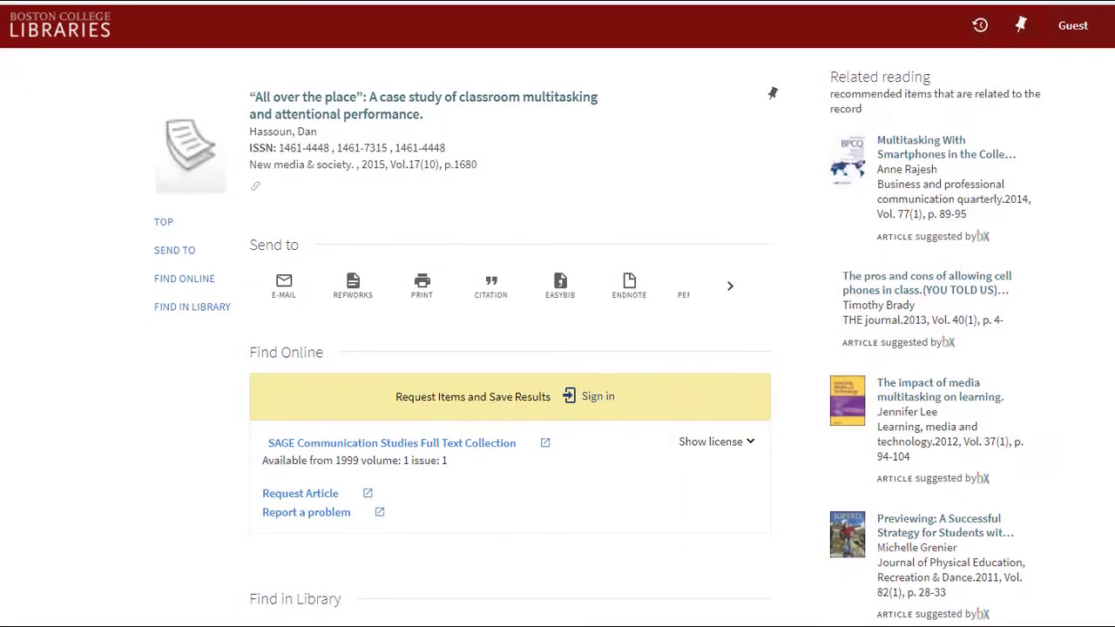
{"action": "scroll", "coordinate": [558, 348], "scroll_direction": "down", "scroll_amount": 2}
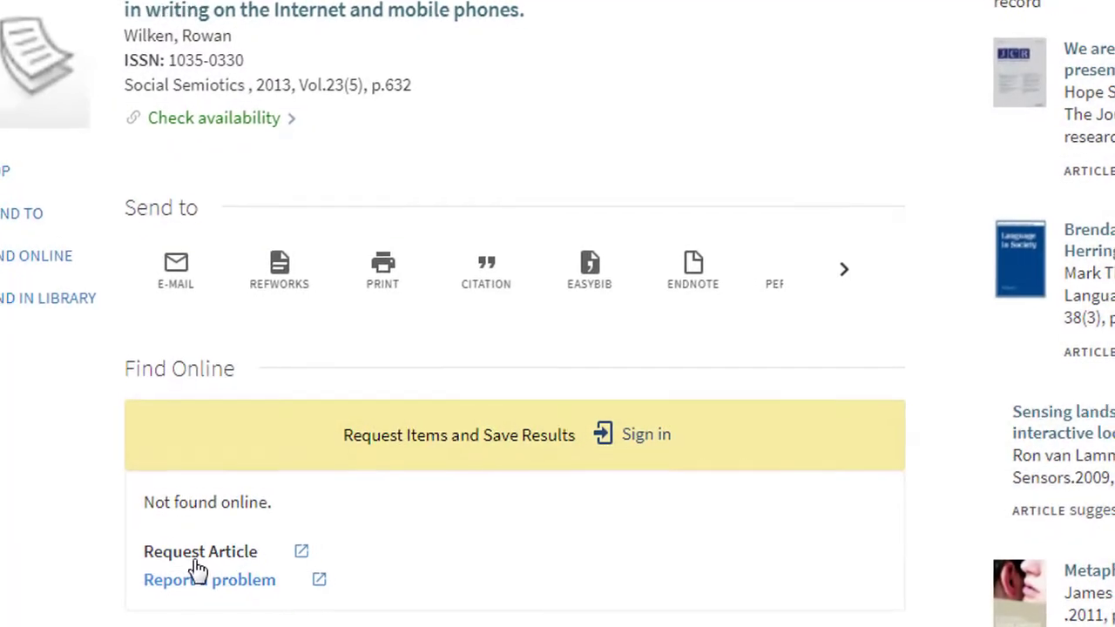
Step: Open article requests for the Social Semiotics article and for the Public relations review article under Find in Library
{"action": "left_click", "coordinate": [197, 565]}
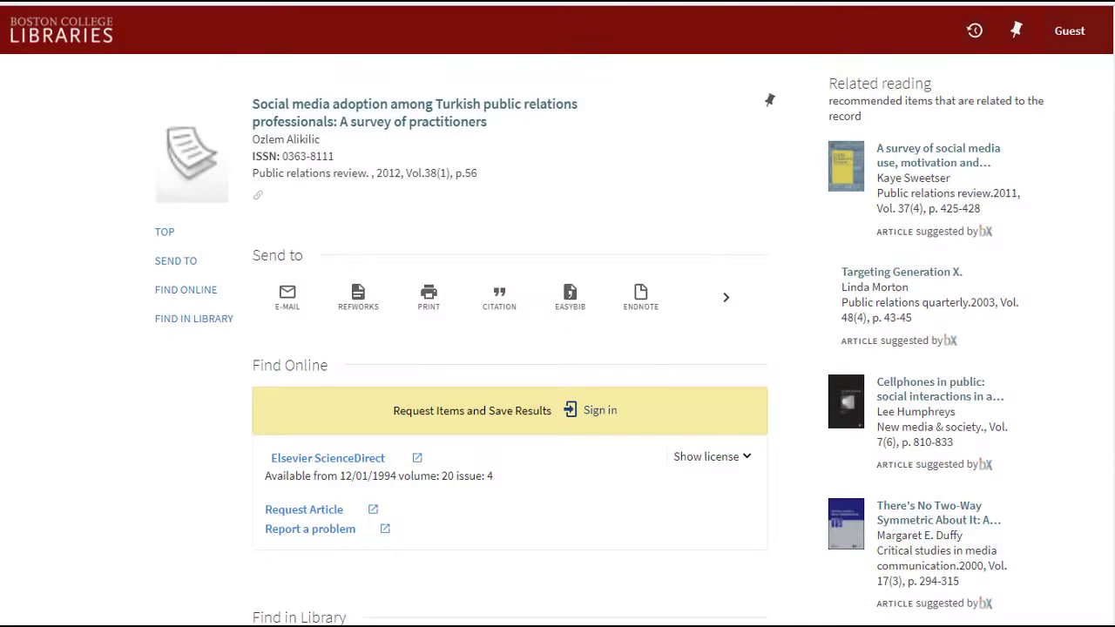
{"action": "scroll", "coordinate": [557, 349], "scroll_direction": "down", "scroll_amount": 5}
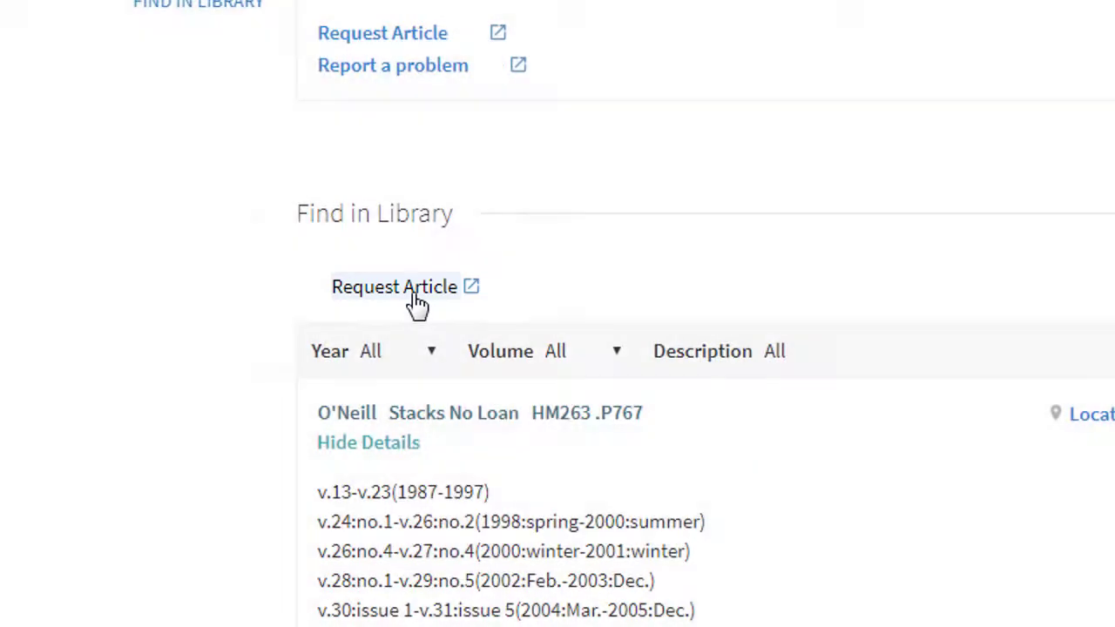
{"action": "left_click", "coordinate": [418, 300]}
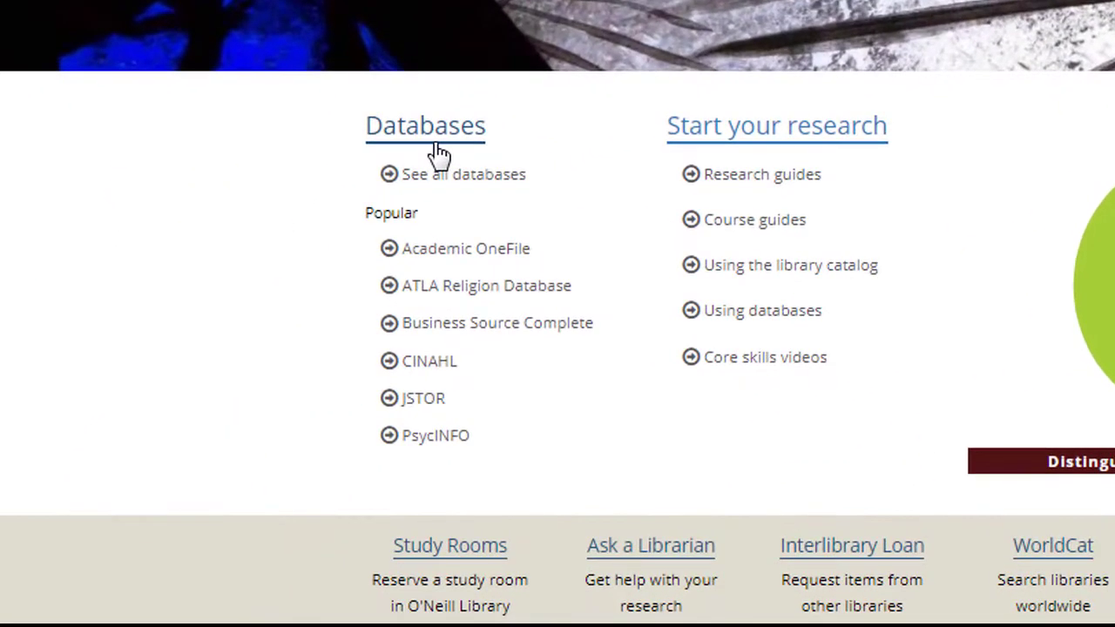
Step: Open the library's A-Z Databases page and search it for communication abstracts
{"action": "left_click", "coordinate": [253, 339]}
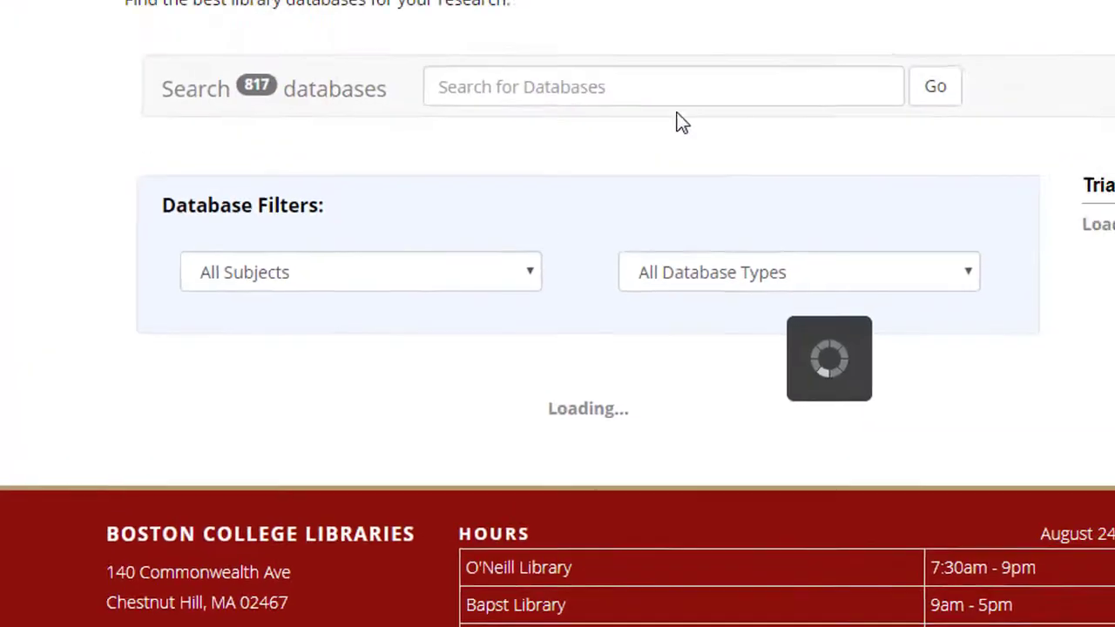
{"action": "type", "text": "commun"}
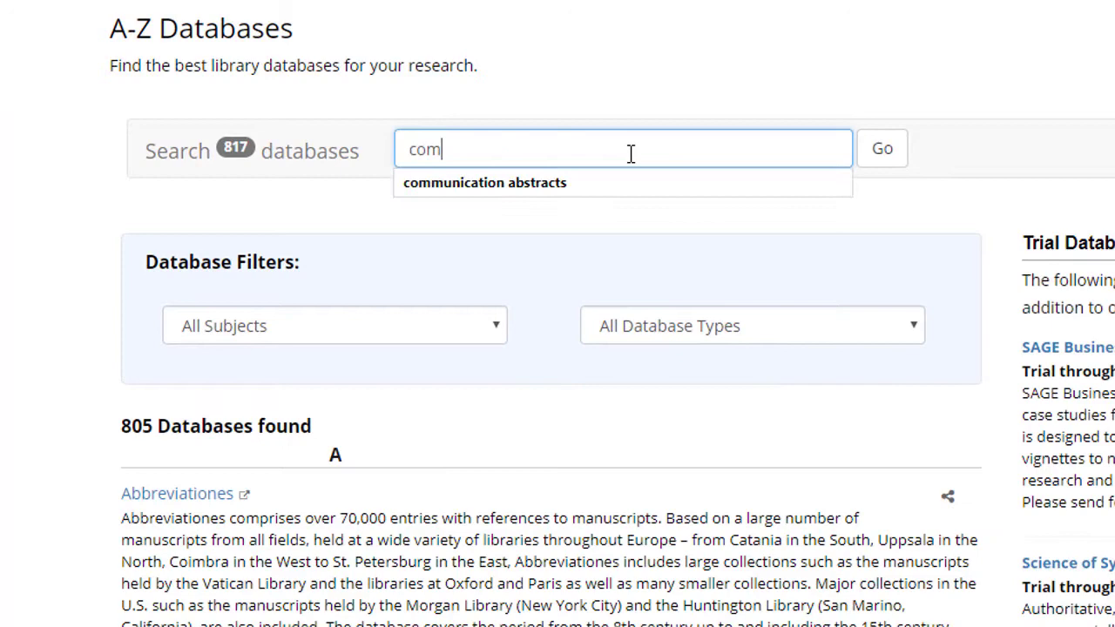
{"action": "left_click", "coordinate": [601, 182]}
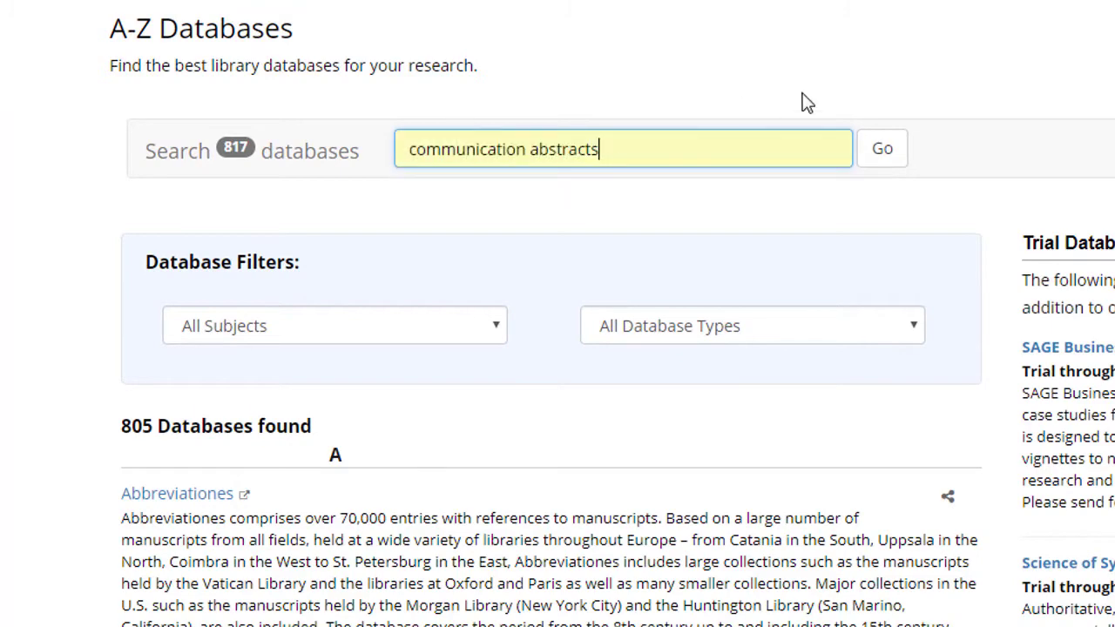
{"action": "left_click", "coordinate": [888, 150]}
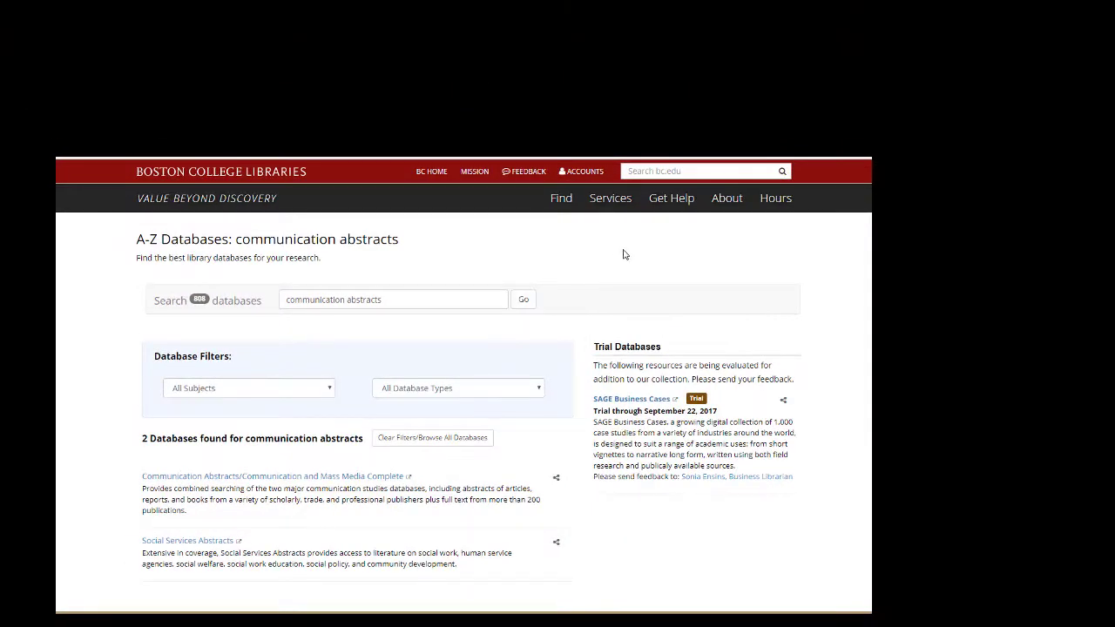
Step: Show the library's Get Help options for contacting a librarian
{"action": "left_click", "coordinate": [672, 197]}
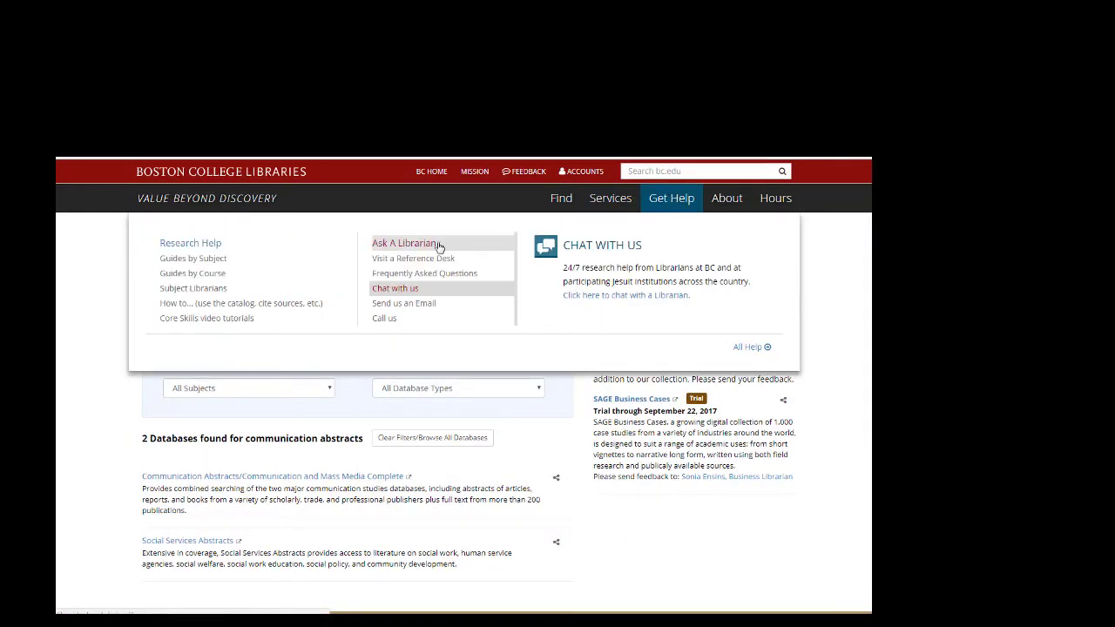